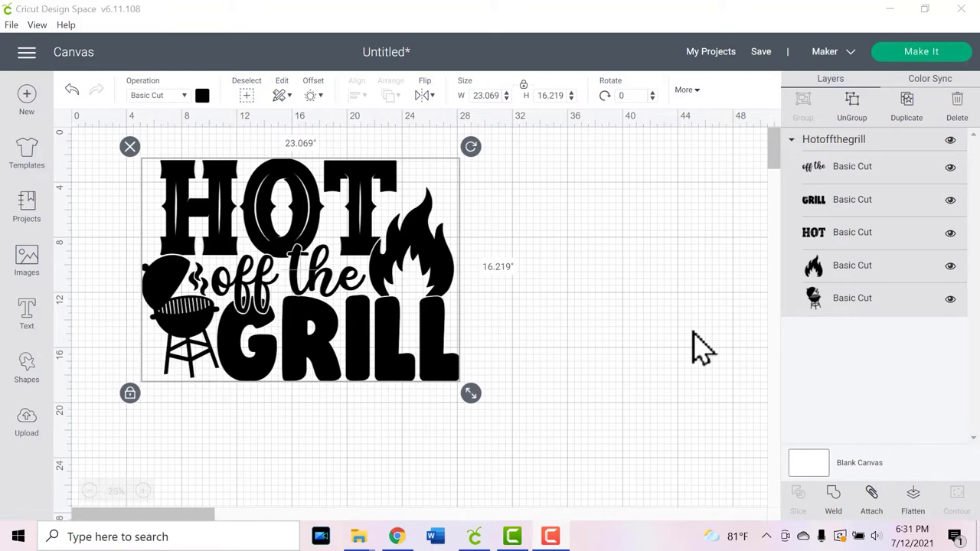
Step: Ungroup the design and colour the HOT and GRILL letters orange
left_click(850, 107)
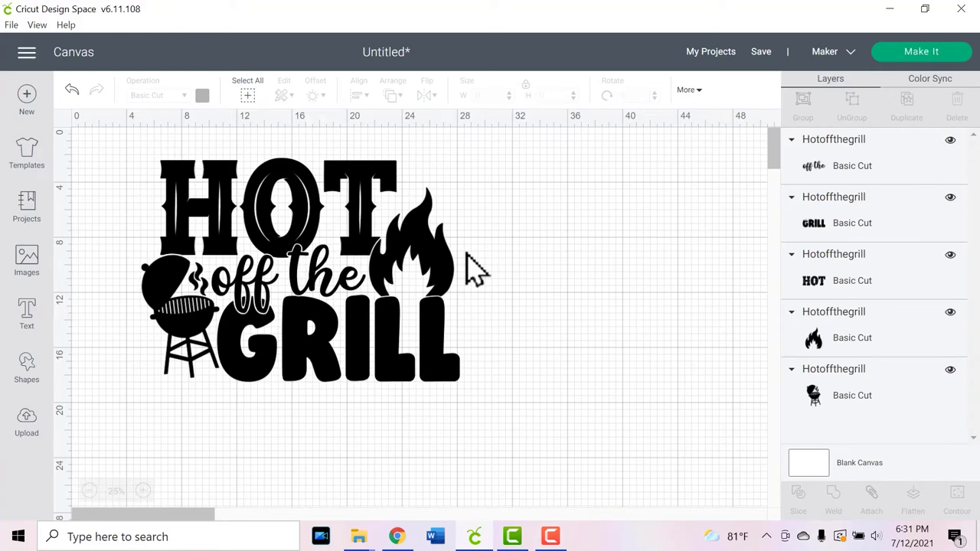
left_click(249, 230)
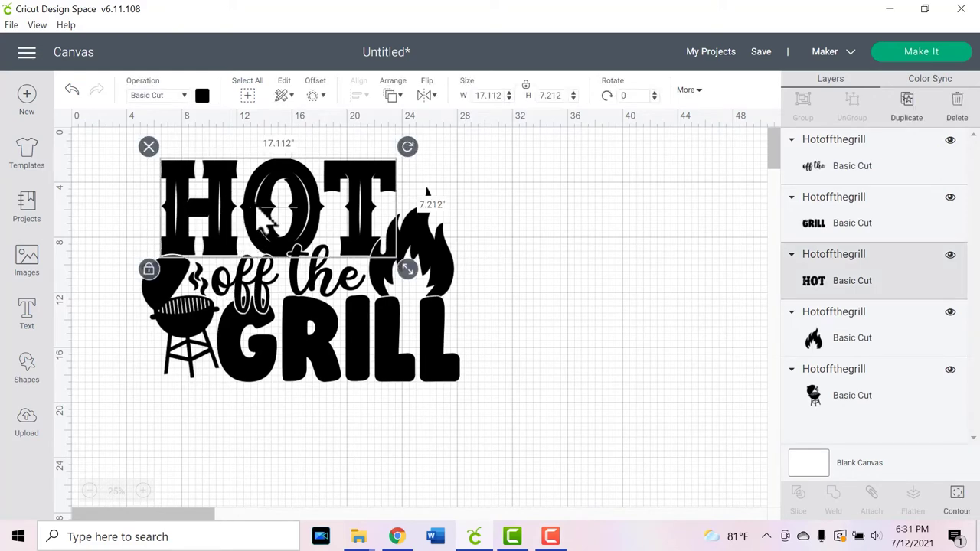
left_click(202, 96)
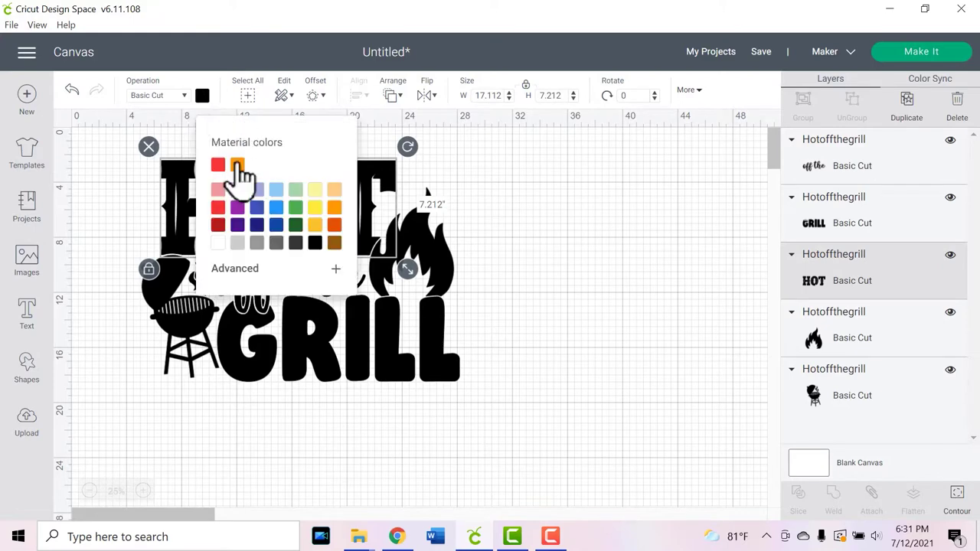
left_click(237, 164)
left_click(509, 310)
left_click(385, 374)
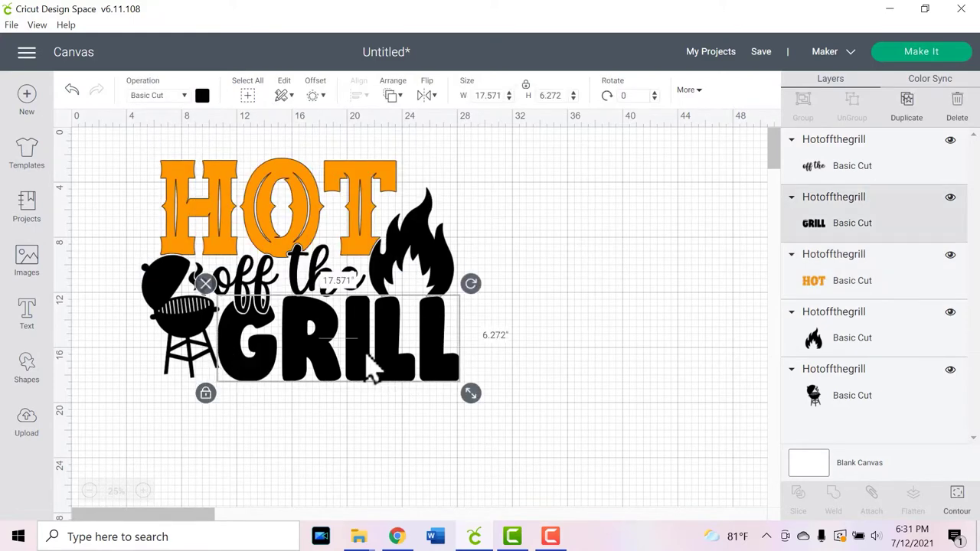
left_click(202, 95)
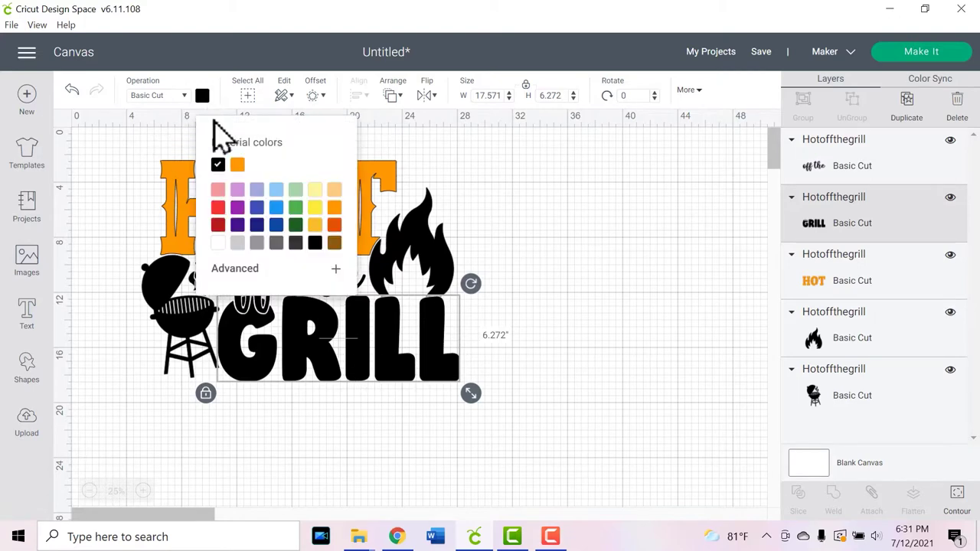
left_click(237, 164)
left_click(595, 313)
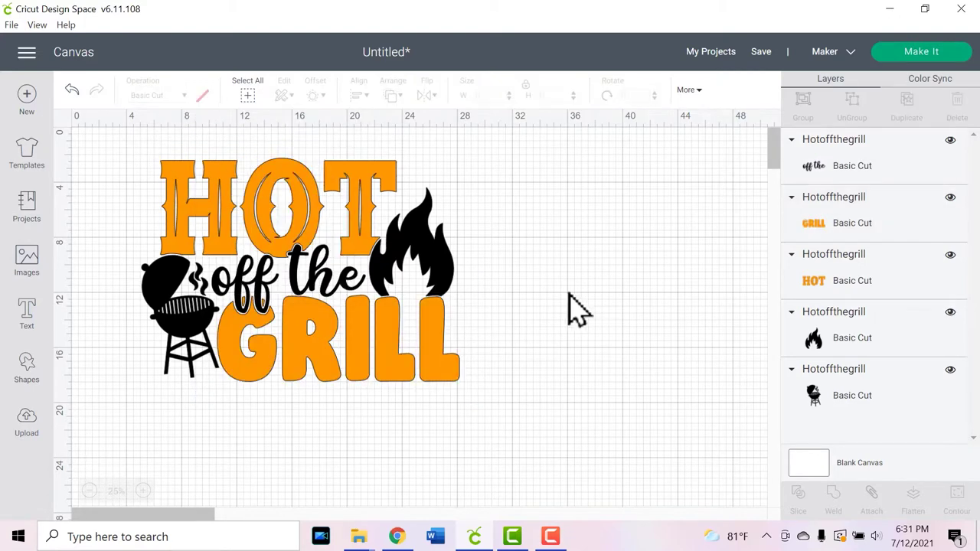
Step: Colour the flame, the 'off the' lettering and the grill image red
left_click(444, 268)
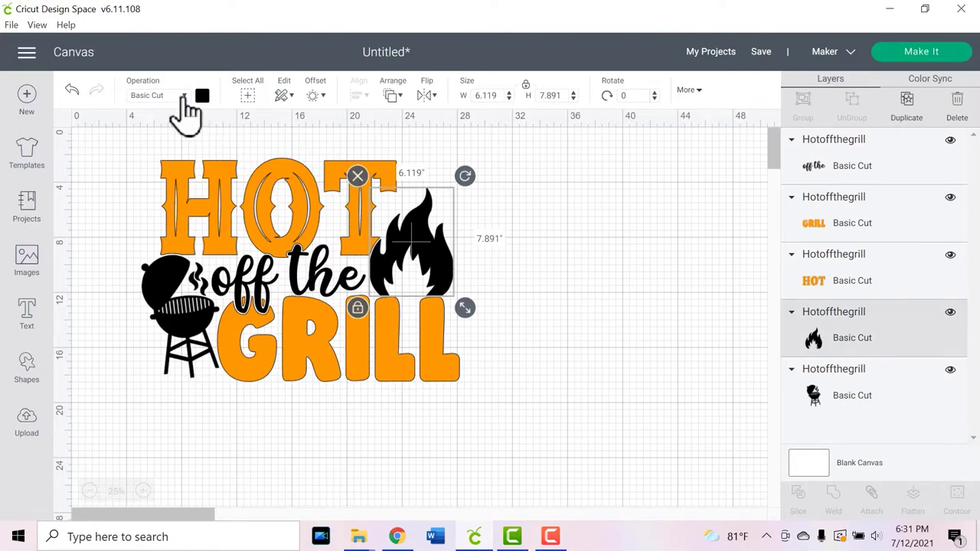
left_click(202, 96)
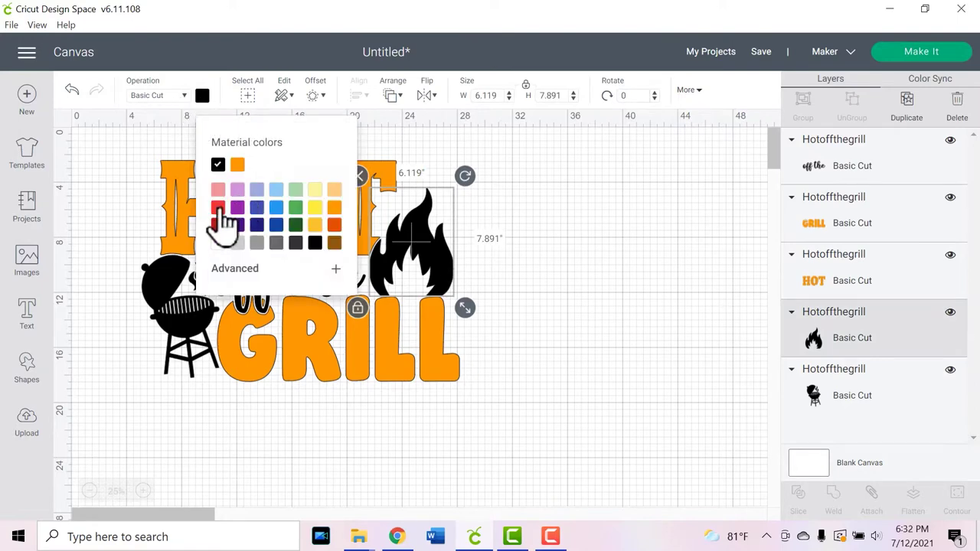
left_click(218, 208)
left_click(587, 345)
left_click(328, 280)
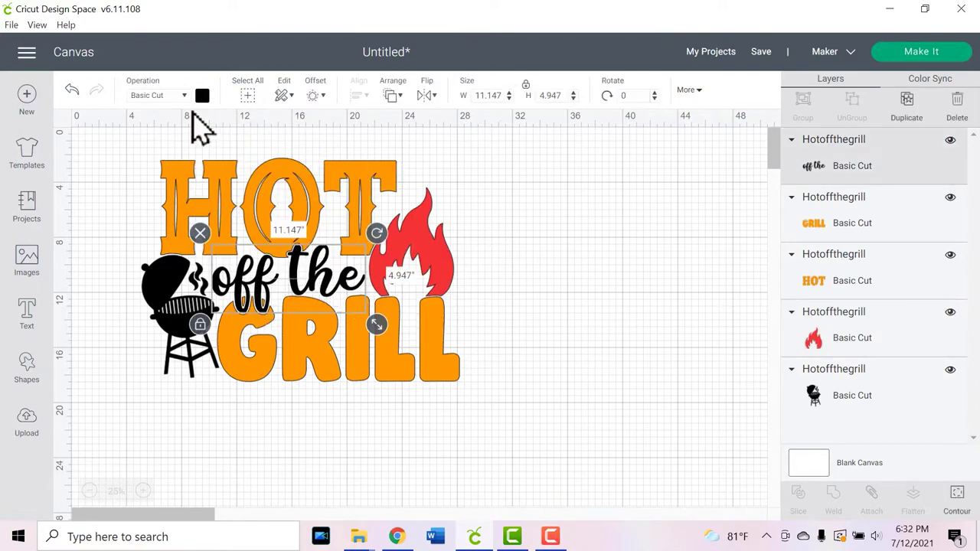
left_click(202, 96)
left_click(238, 164)
left_click(557, 309)
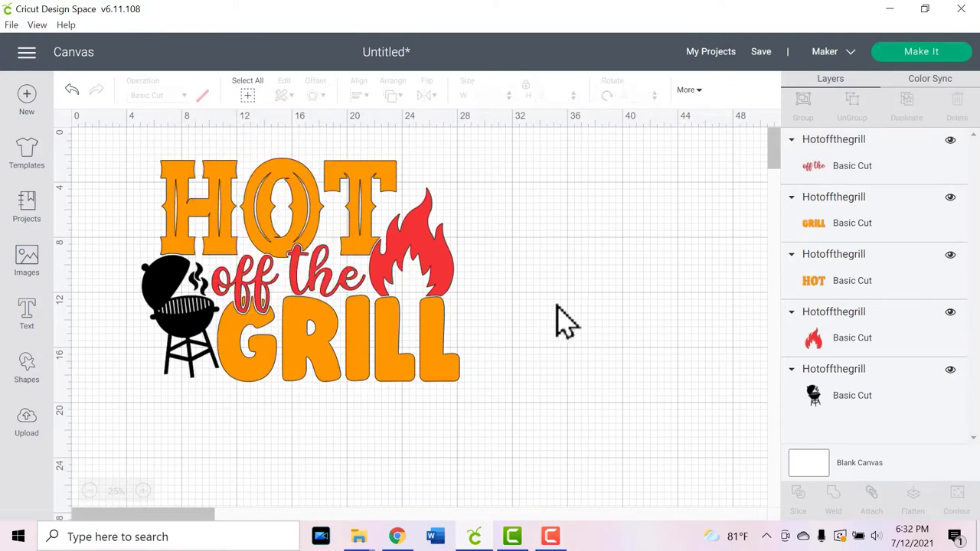
left_click(183, 309)
left_click(202, 96)
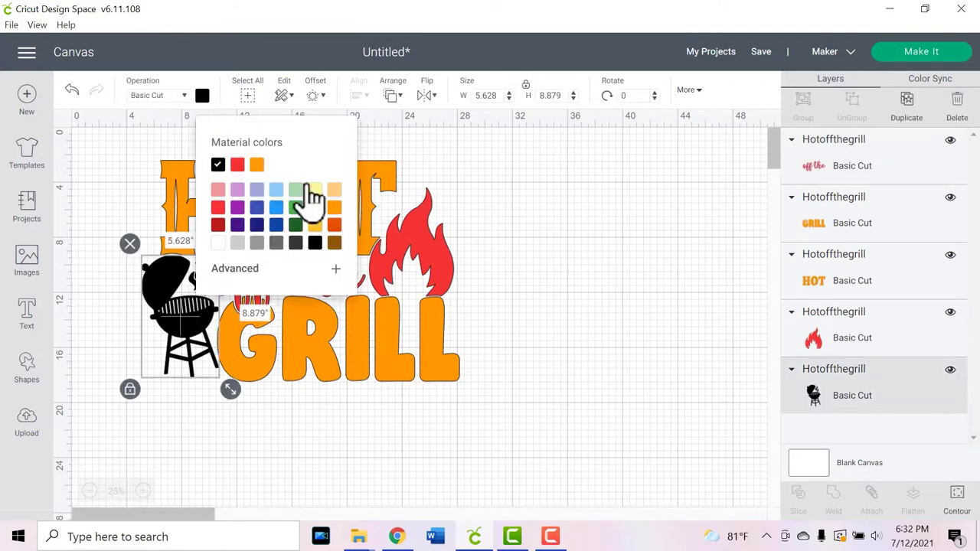
left_click(237, 164)
left_click(540, 273)
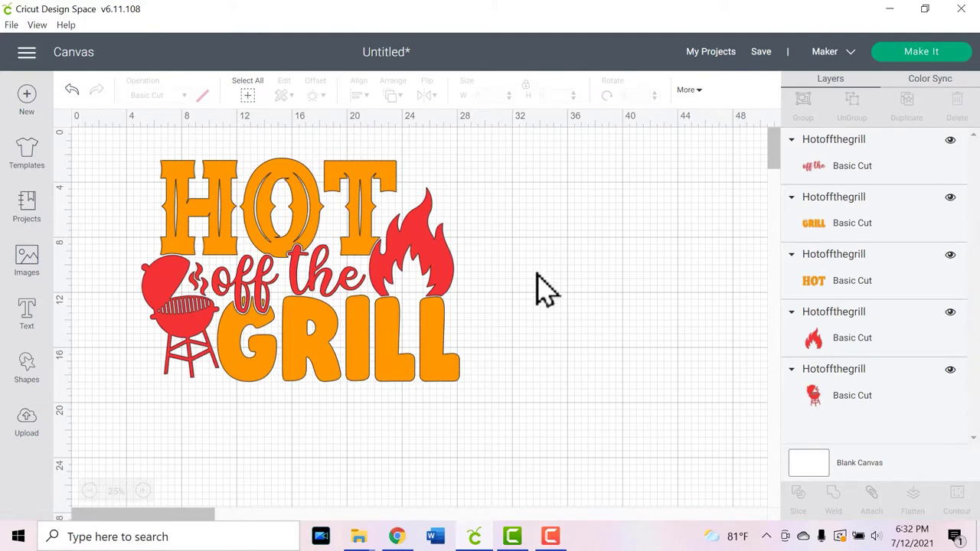
Step: Select the orange HOT and GRILL letters and attach them together
left_click(307, 217)
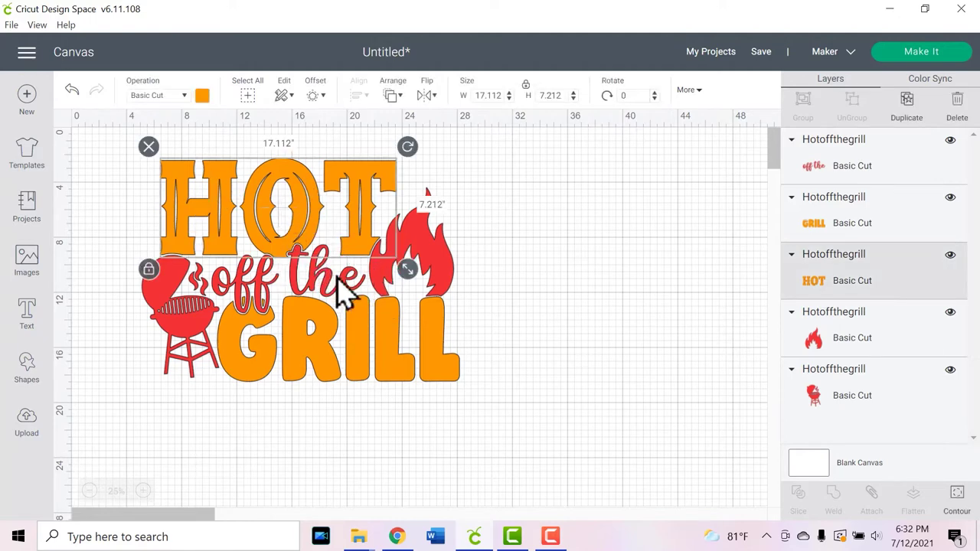
left_click(380, 375, "shift")
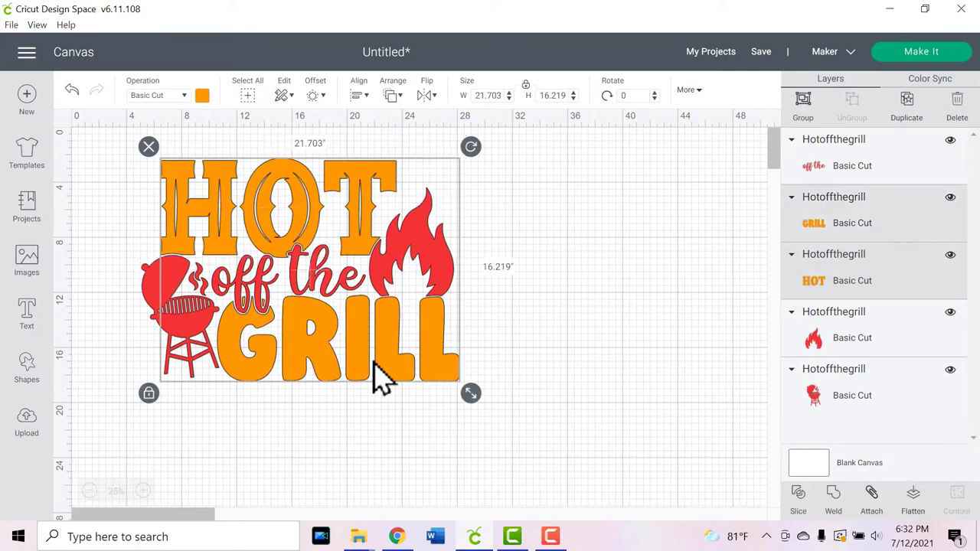
left_click(871, 497)
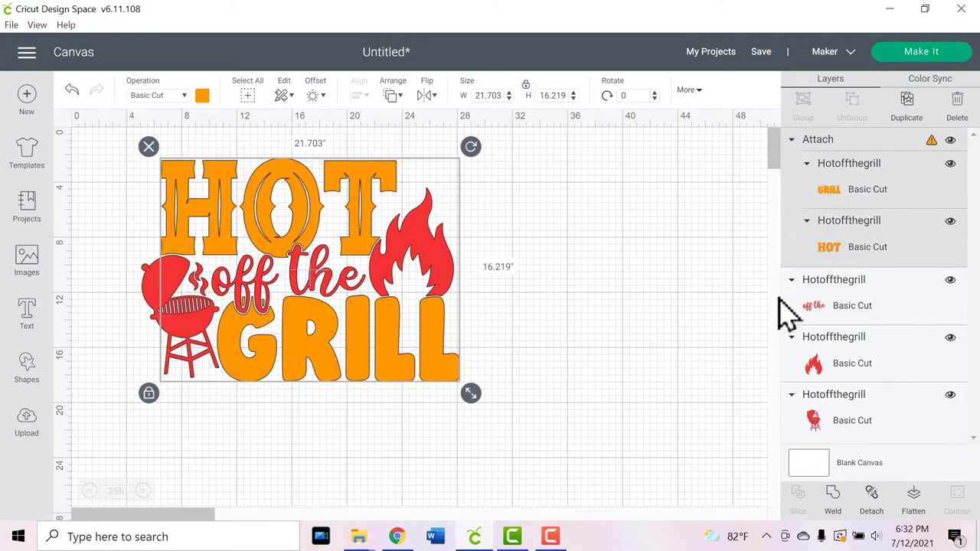
Step: Attach the red 'off the' text, flame and grill layers, then deselect
left_click(878, 305)
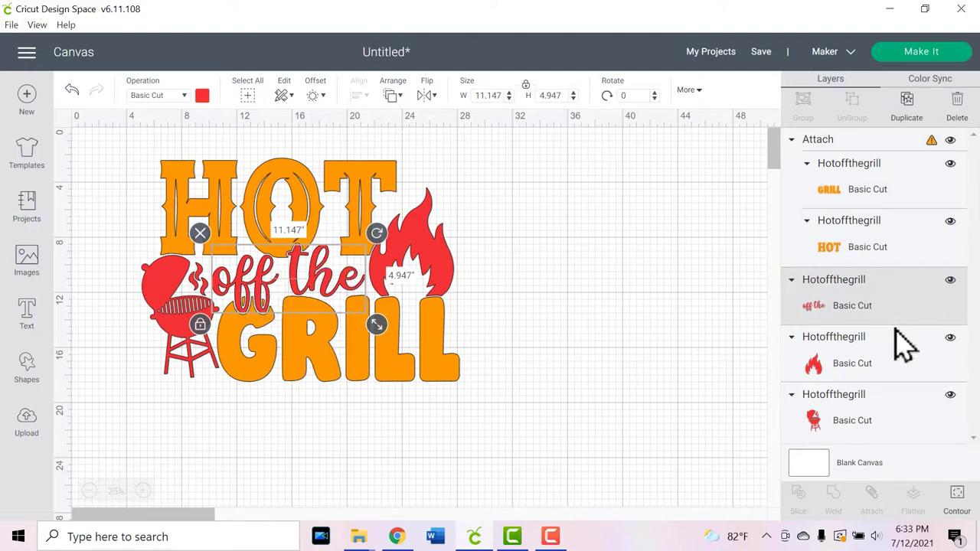
left_click(861, 366, "shift")
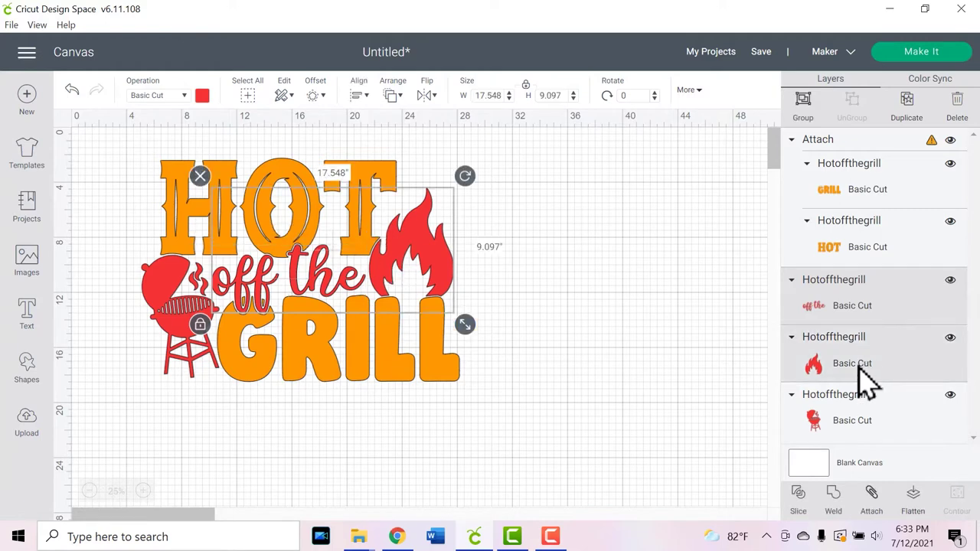
left_click(865, 412, "shift")
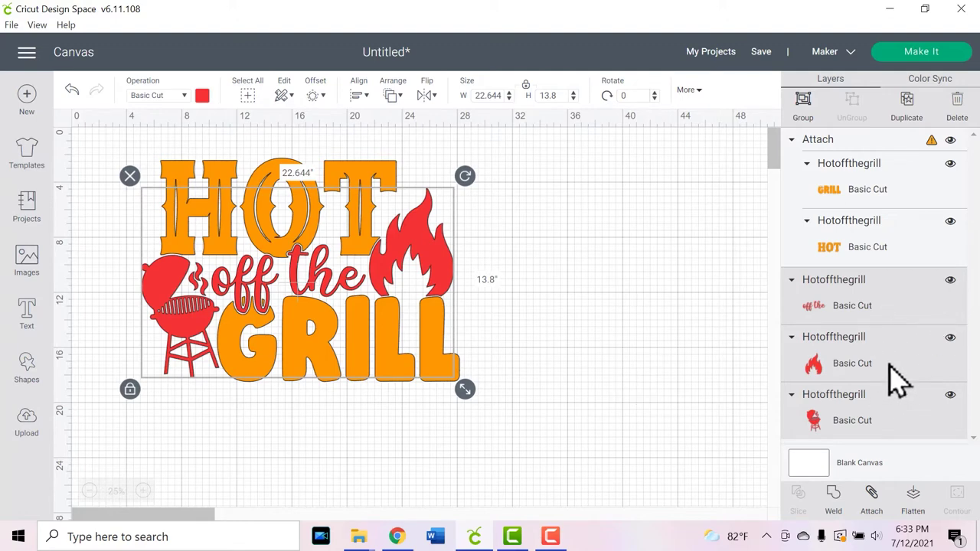
left_click(870, 494)
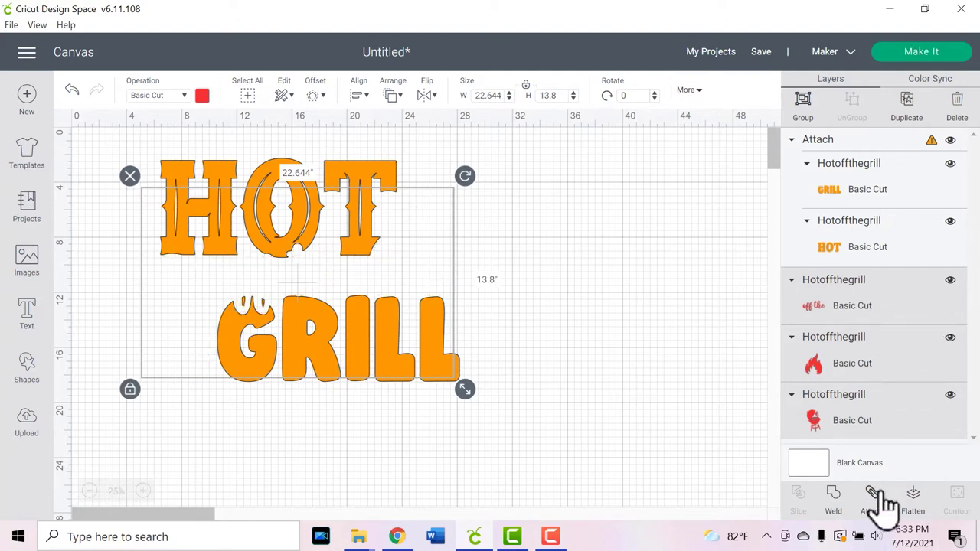
left_click(511, 350)
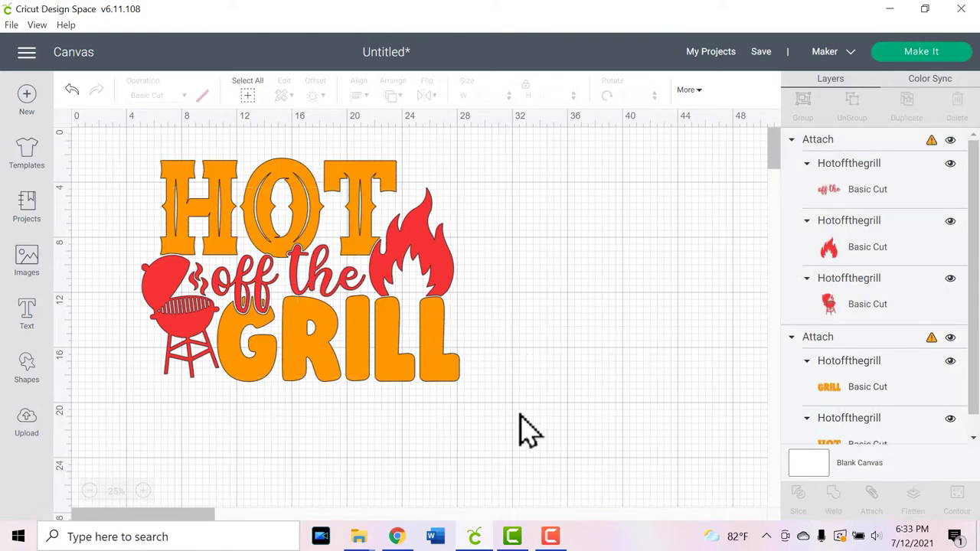
Step: Select the whole design and set its width to 8 in
left_click_drag(505, 399, 98, 168)
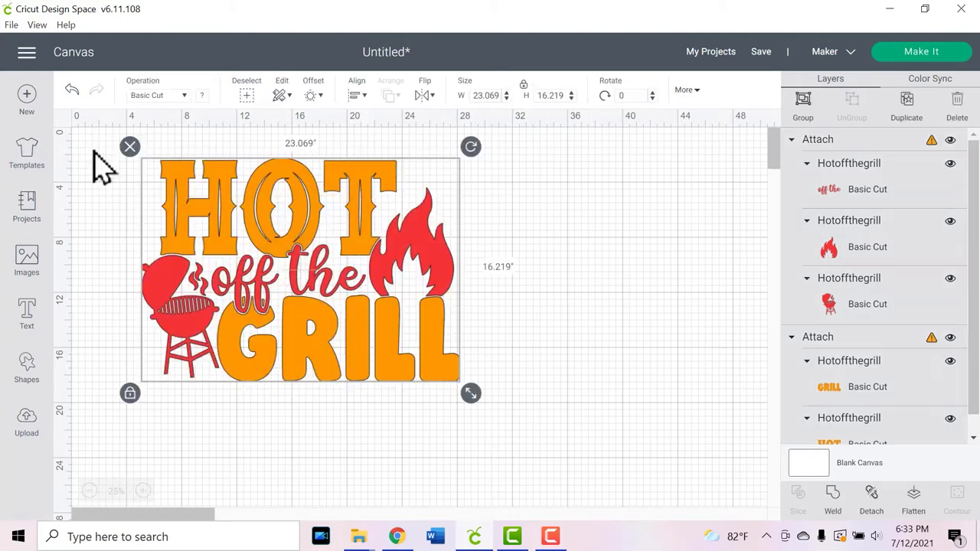
left_click(473, 98)
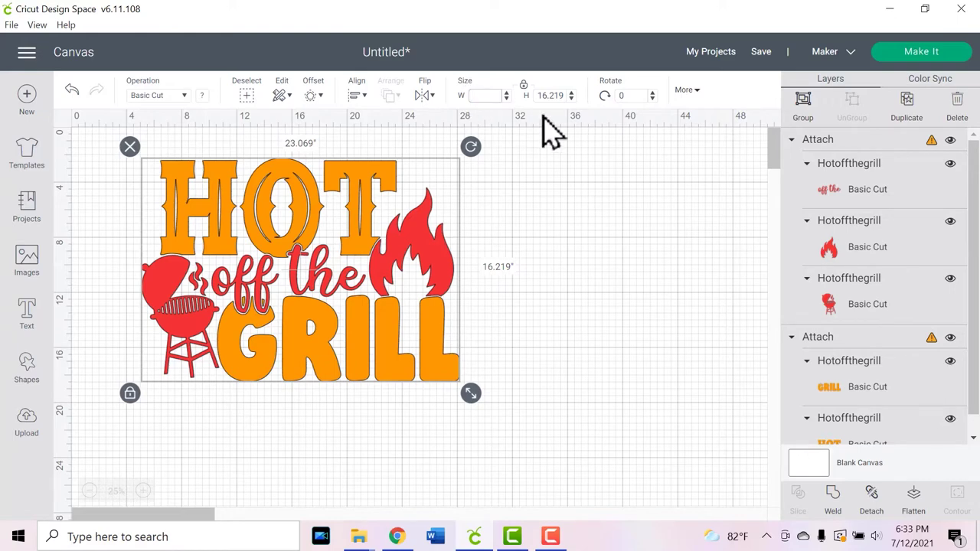
key("Return")
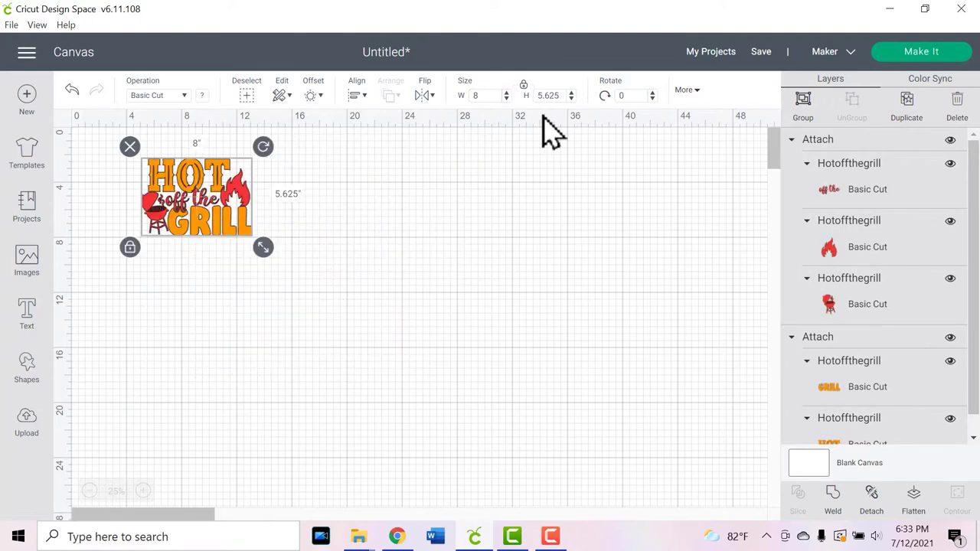
left_click(143, 492)
left_click_drag(225, 301, 241, 312)
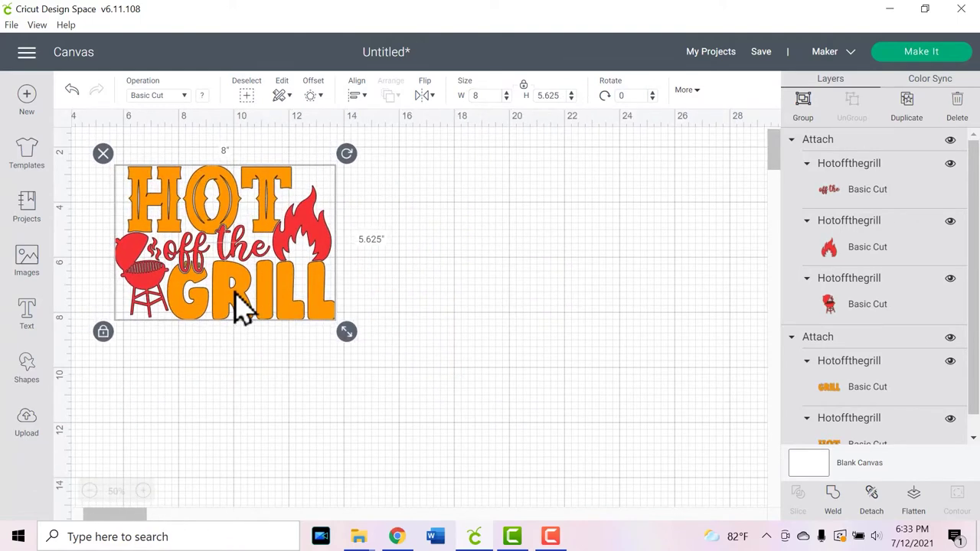
Step: Set the width to 8.5 in, stretch the height to 6.532 in, and re-lock proportions
left_click(565, 95)
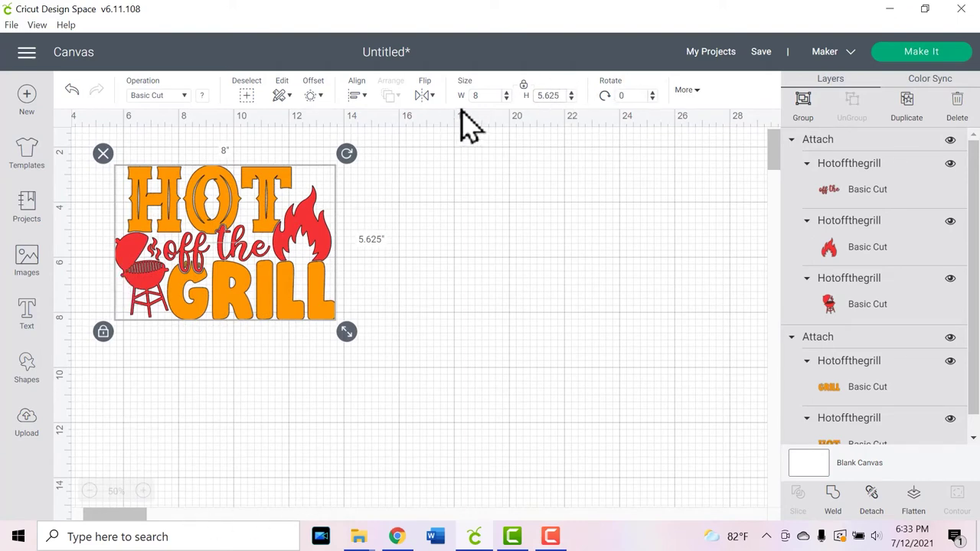
left_click(493, 94)
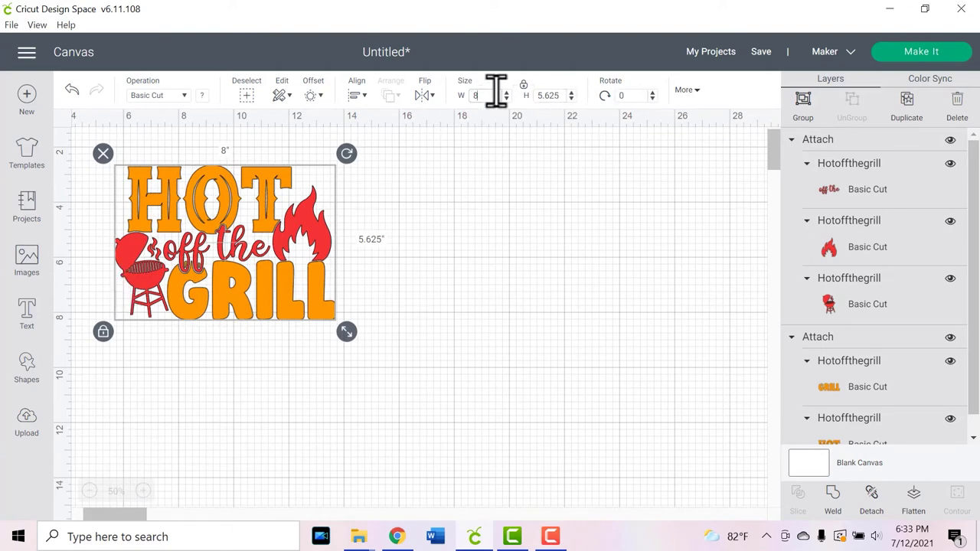
type(".5")
key("Return")
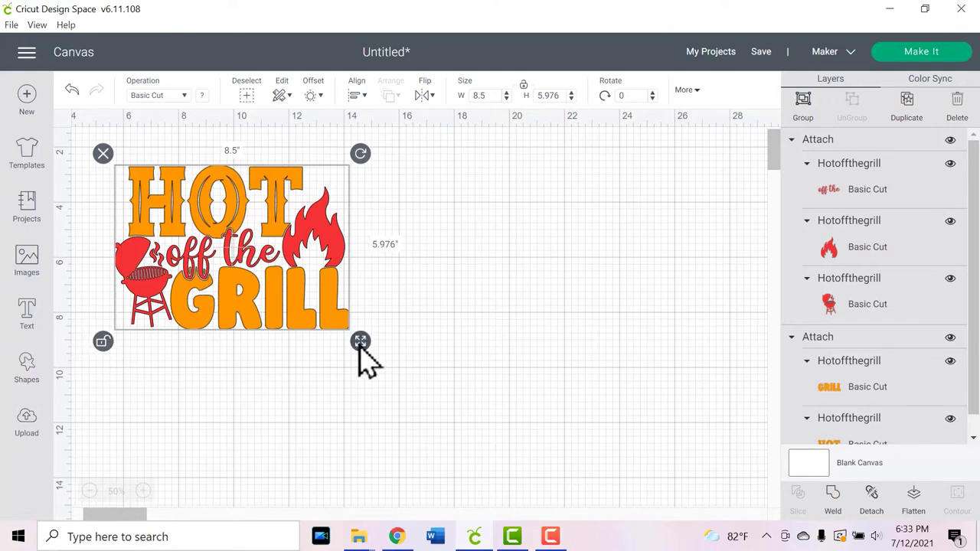
left_click_drag(360, 349, 359, 359)
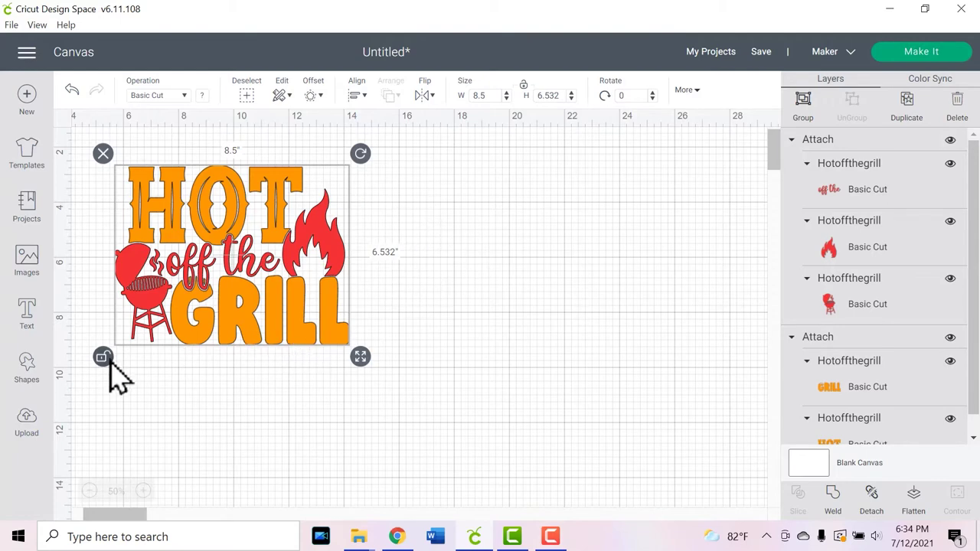
left_click(103, 357)
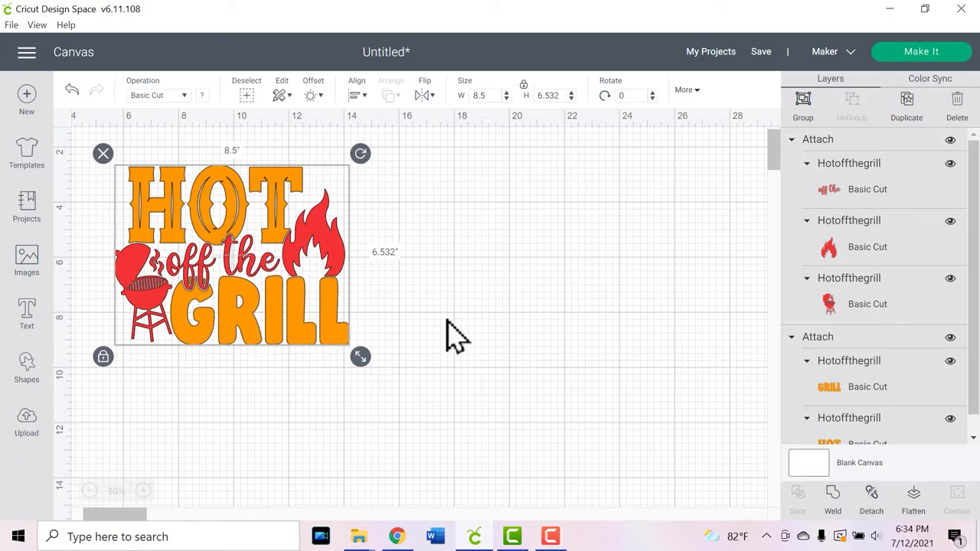
Step: In Make It, turn on Mirror for both the red and orange mats and continue
left_click(926, 56)
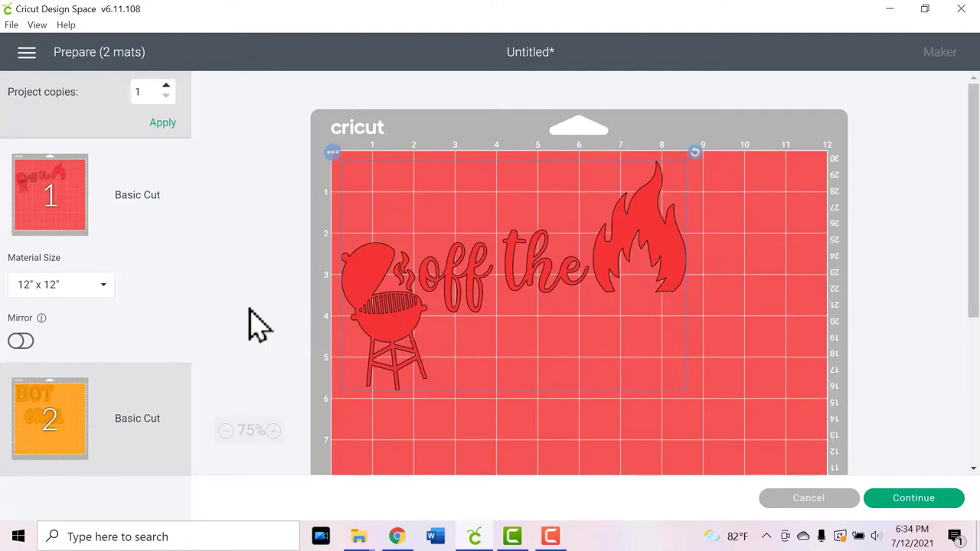
left_click(17, 342)
left_click(63, 398)
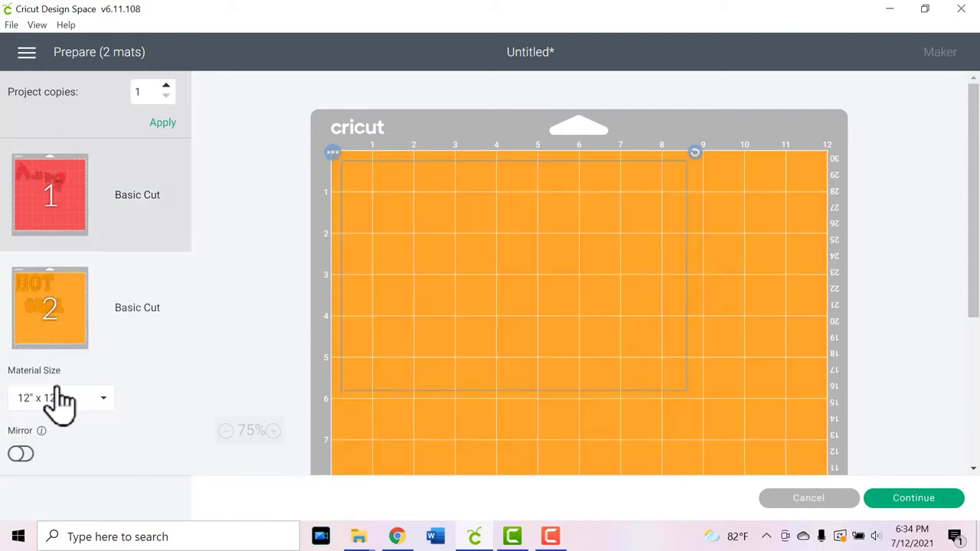
left_click(21, 456)
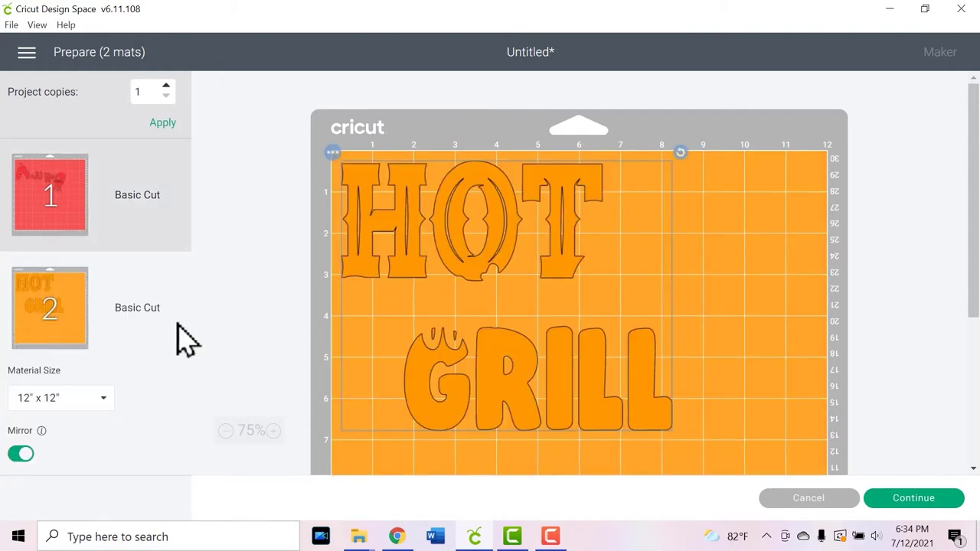
left_click(910, 502)
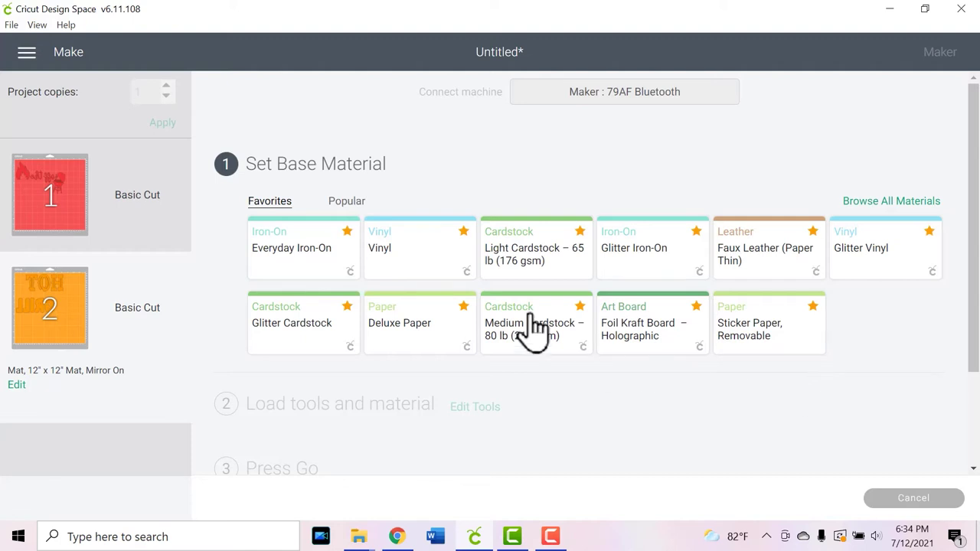
Step: Choose the Everyday Iron-On card from the Favorites materials
left_click(269, 252)
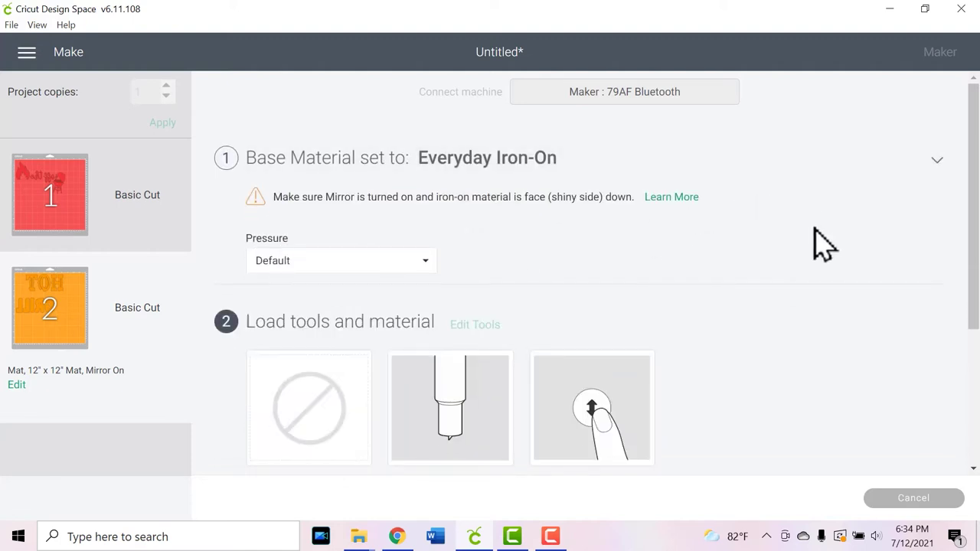